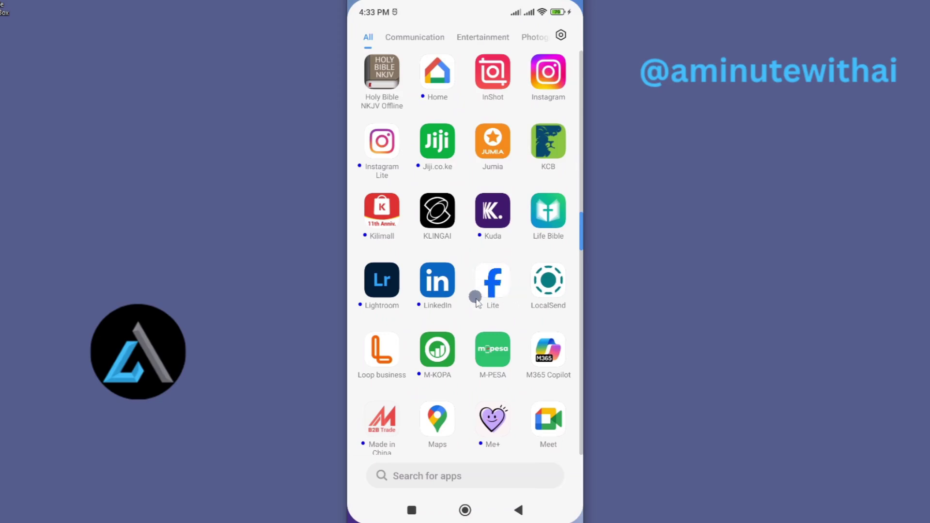
# Step: Launch Google Play Store from the home screen and search for 'facebook lite'
pyautogui.moveTo(476, 298); pyautogui.dragTo(506, 295)
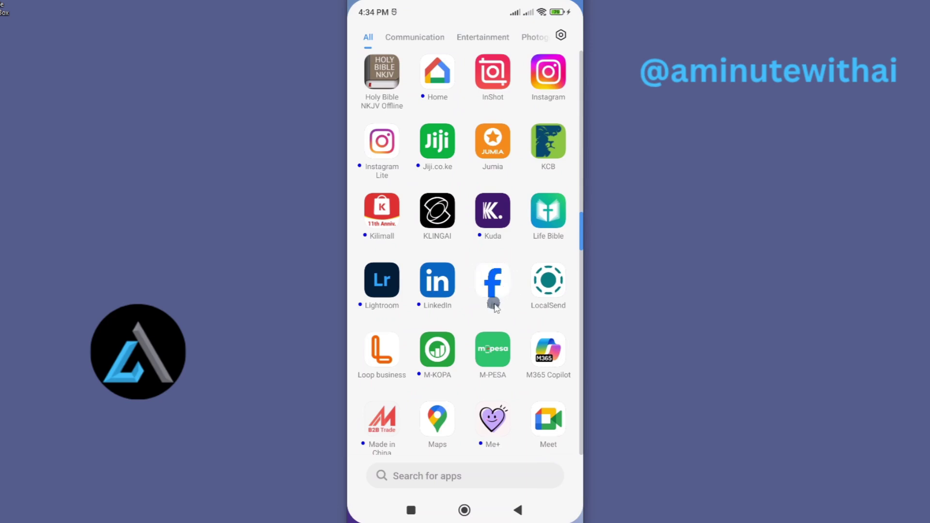
pyautogui.click(464, 510)
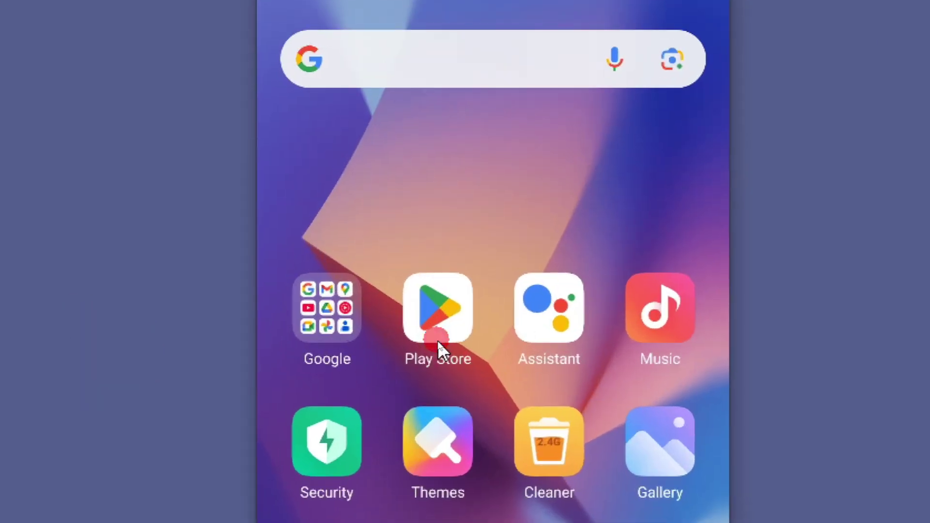
pyautogui.click(437, 341)
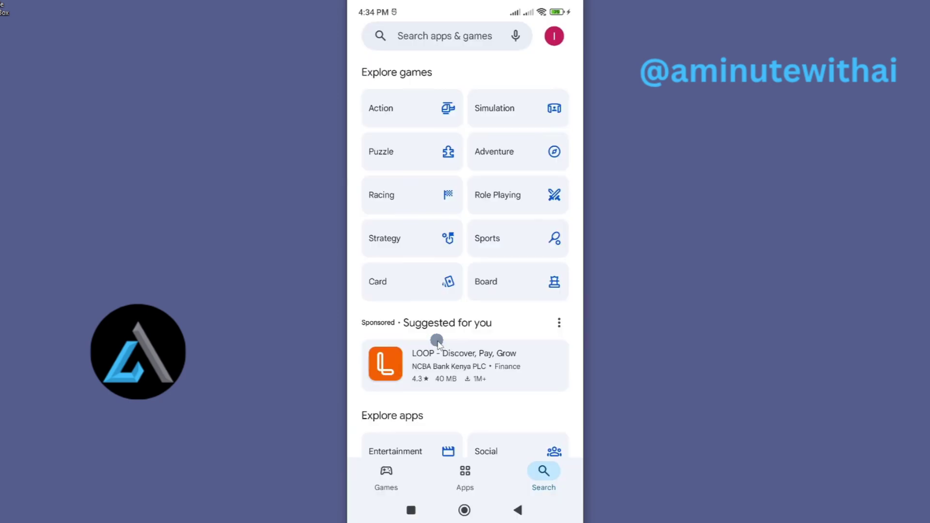
pyautogui.click(466, 36)
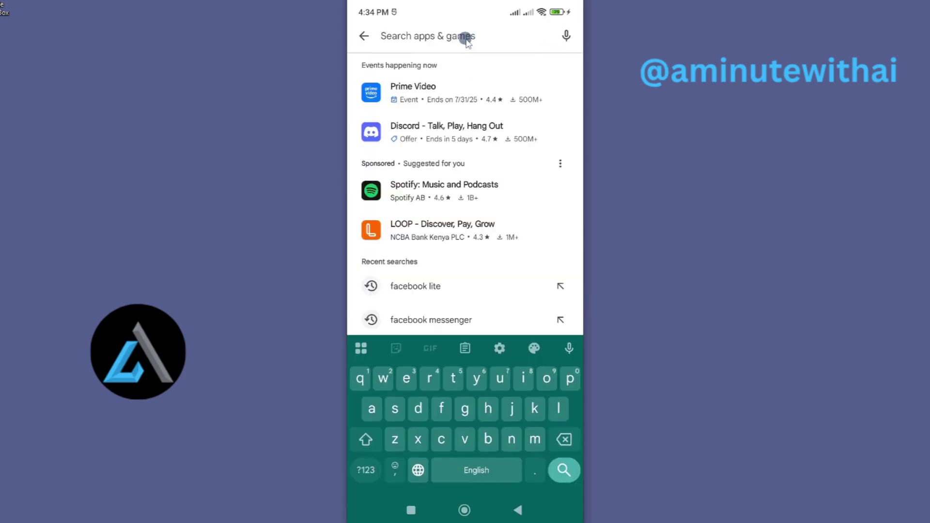
pyautogui.write('Facebook')
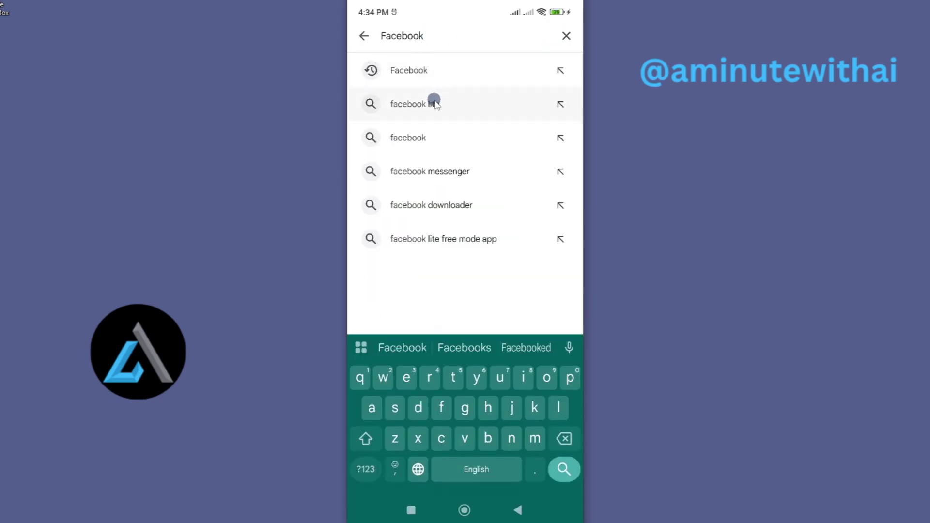
pyautogui.click(434, 103)
# Step: Update Facebook Lite from its store listing until the button offers Open
pyautogui.click(456, 162)
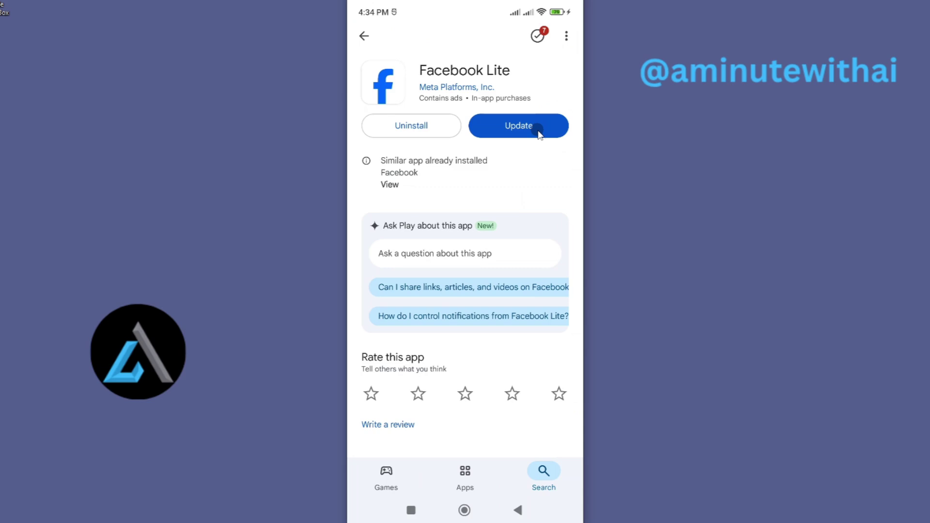
pyautogui.click(538, 134)
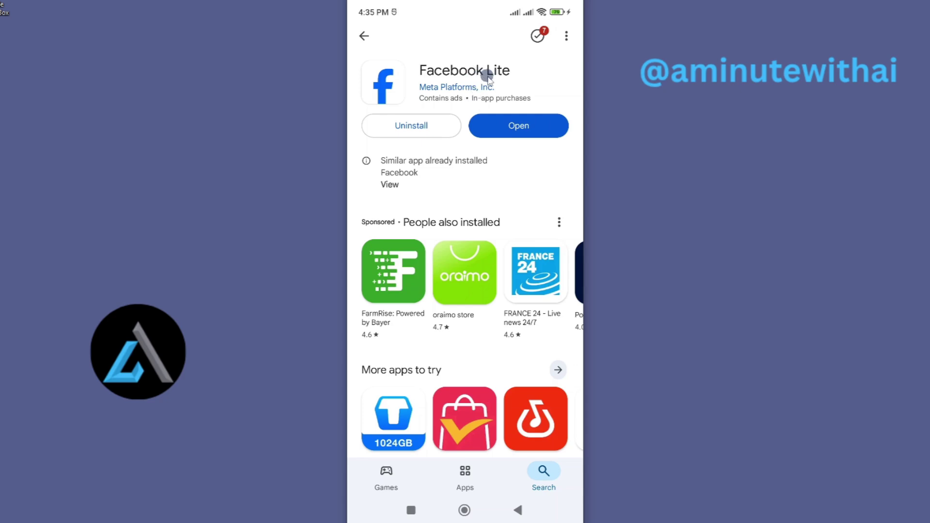
pyautogui.click(523, 138)
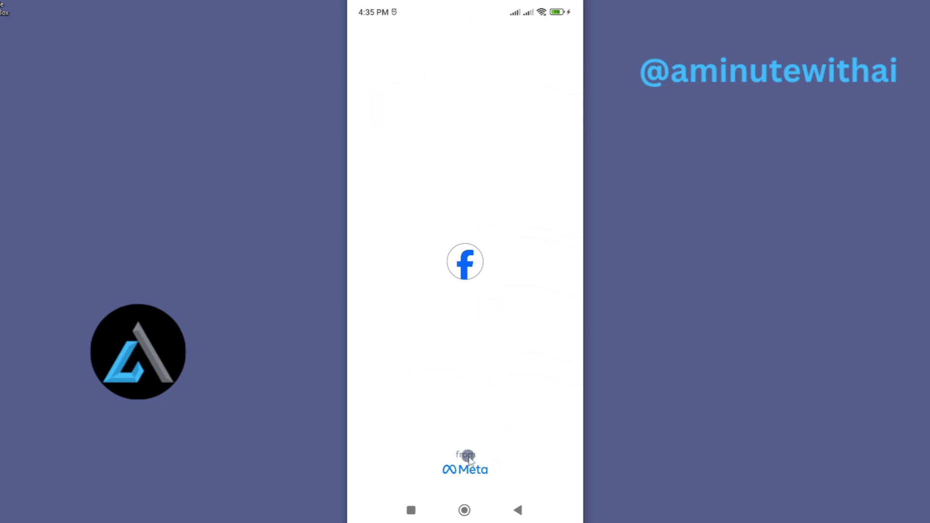
pyautogui.click(466, 511)
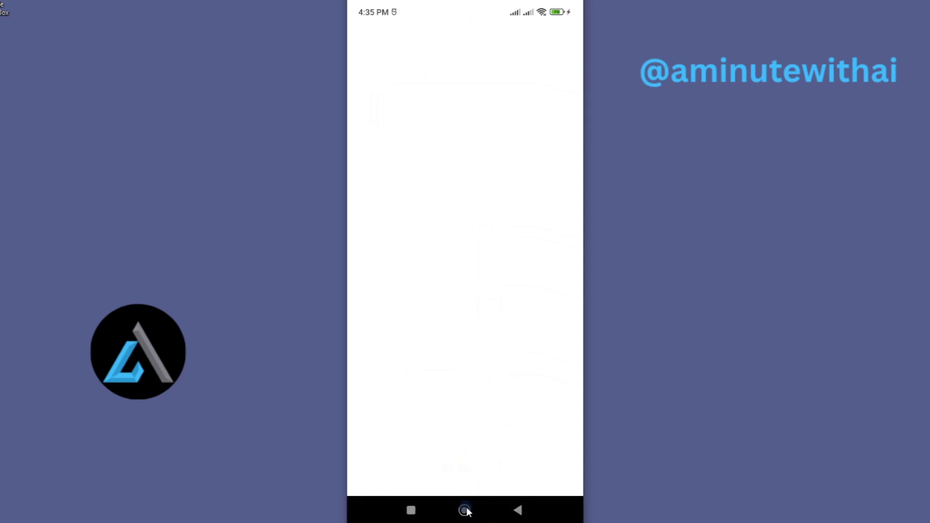